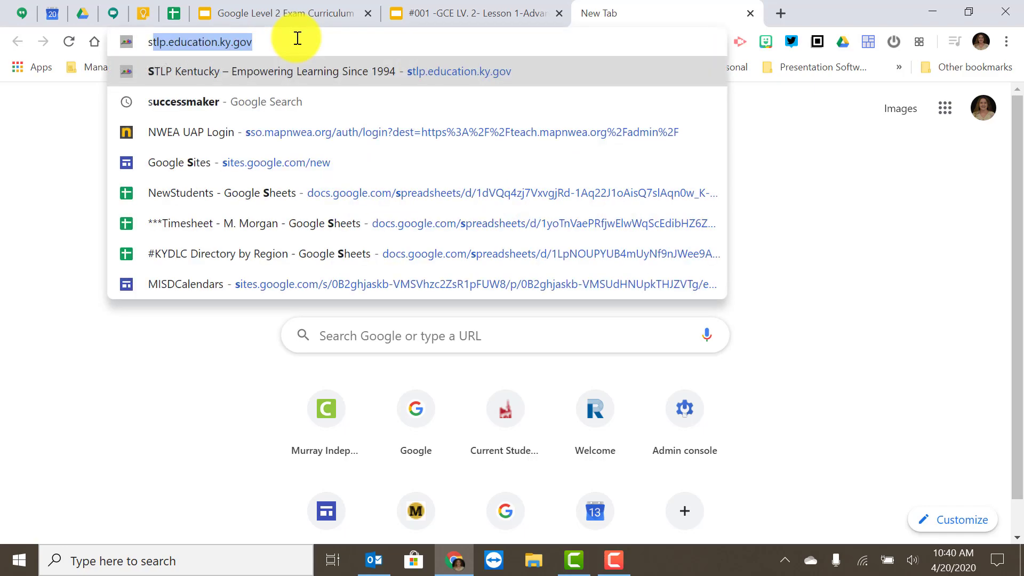
# Open scholar.google.com and search for "technology in education".
pyautogui.press('Return')
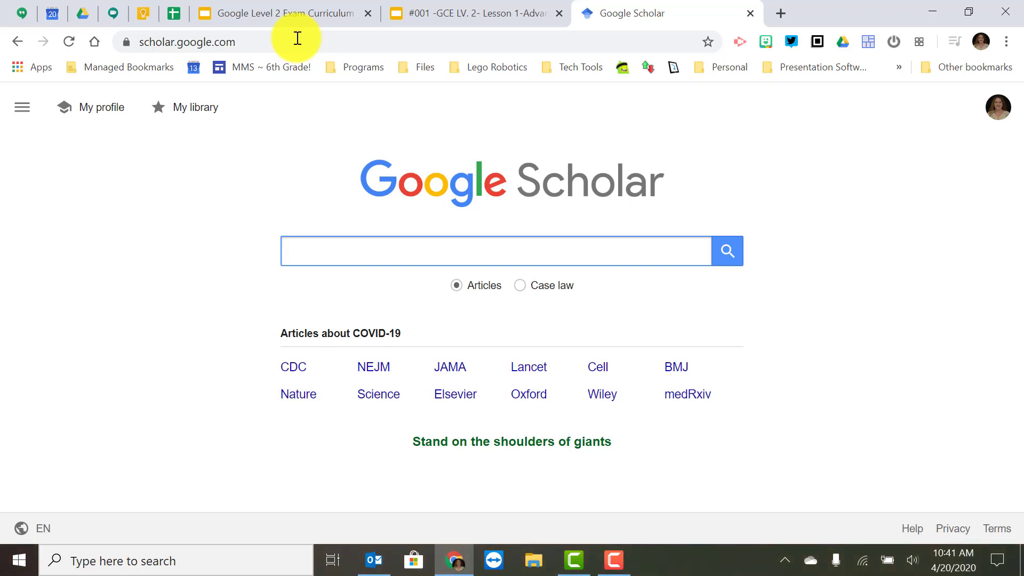
pyautogui.write('Tec')
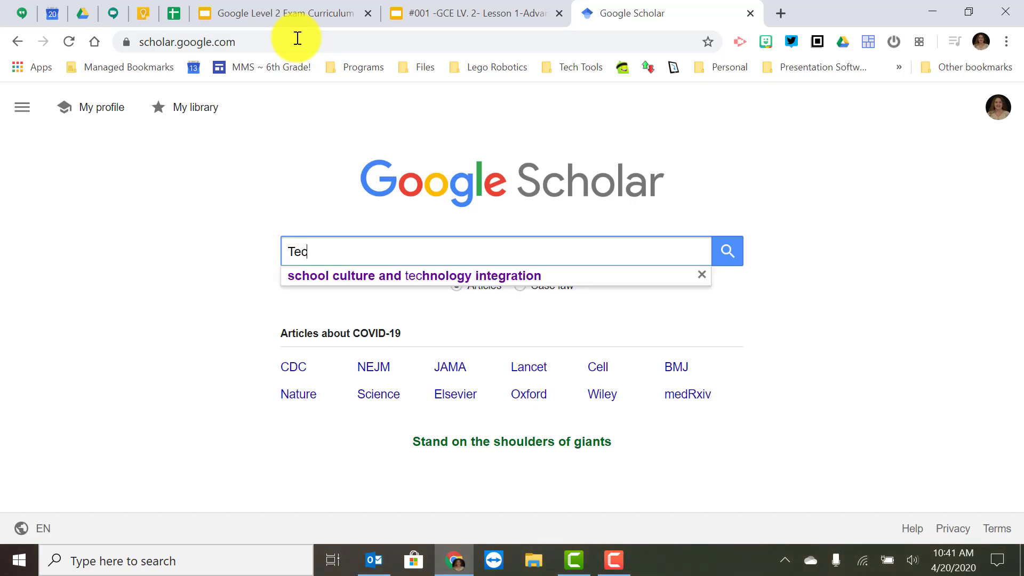
pyautogui.write('hnology')
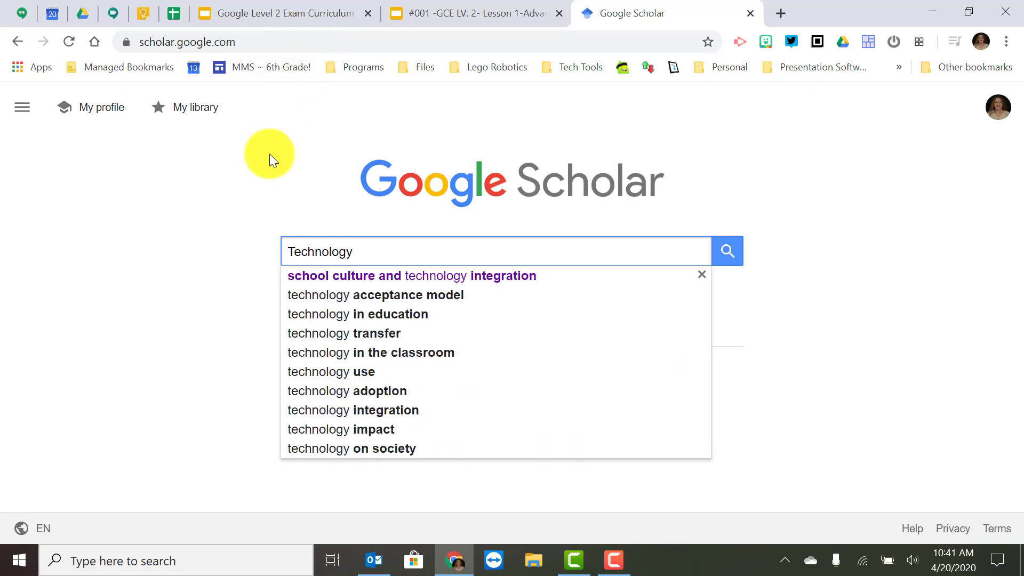
pyautogui.click(384, 313)
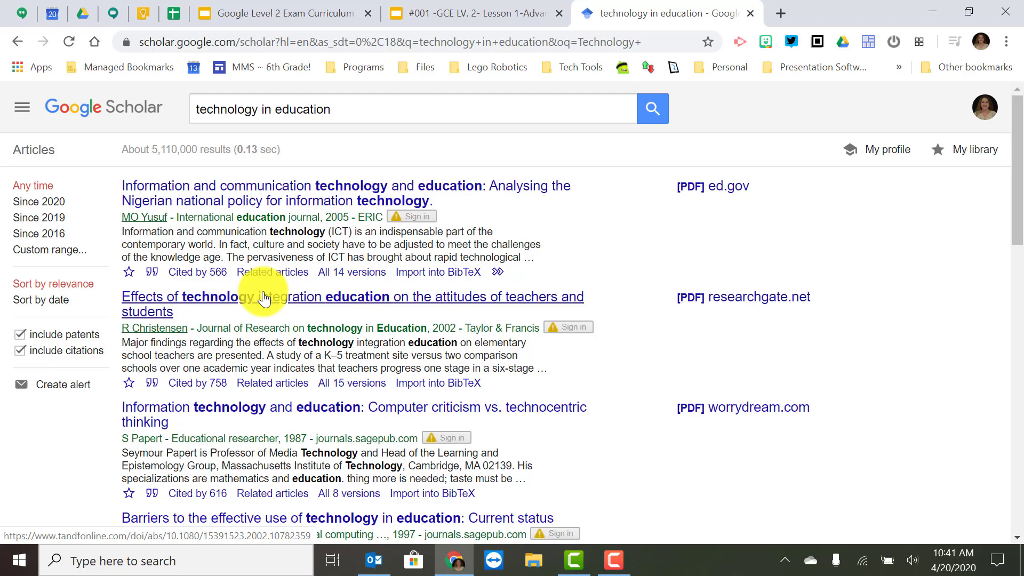
# Limit the search results to a custom publication range from 2014 to 2020.
pyautogui.click(31, 234)
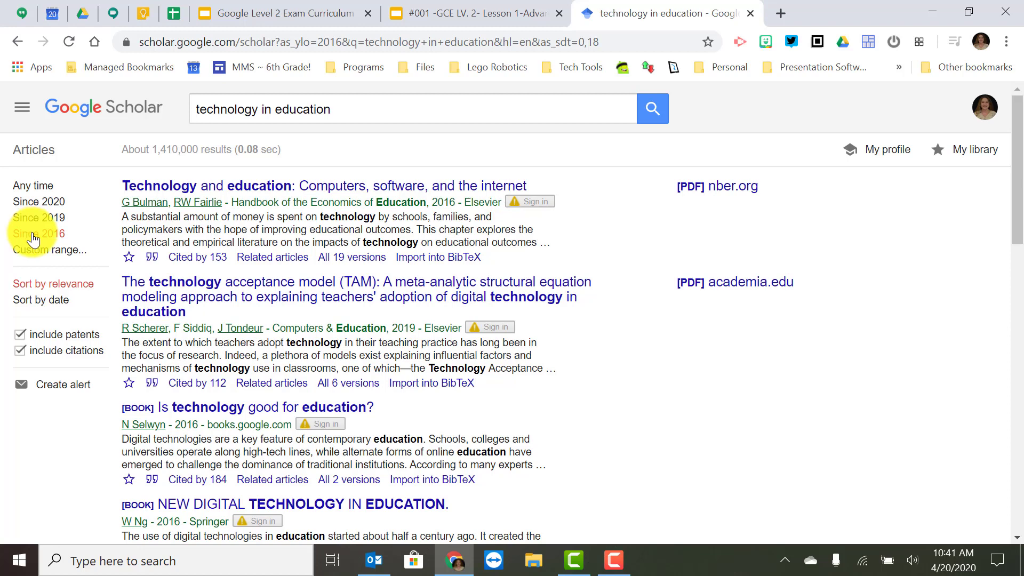
pyautogui.click(33, 255)
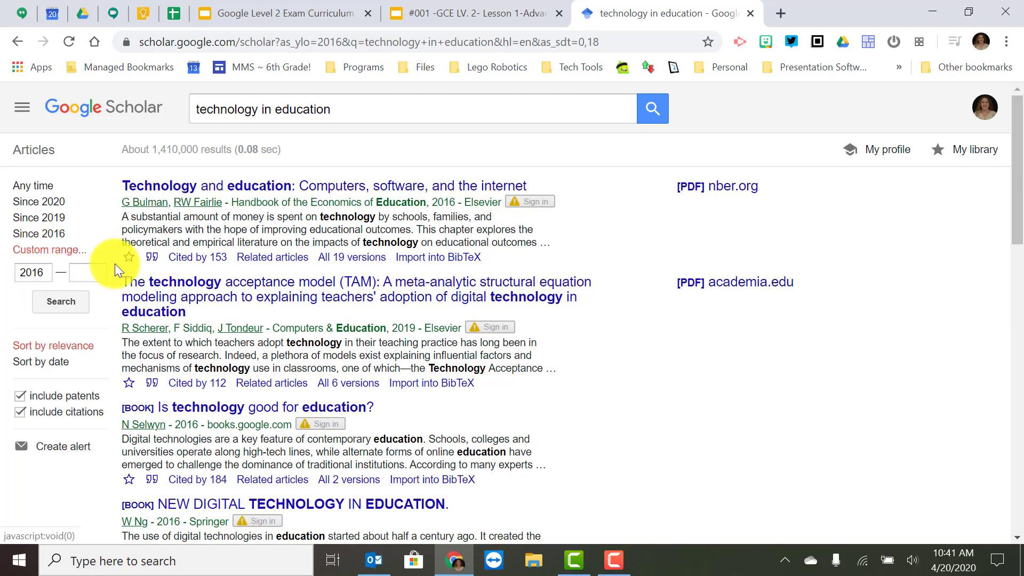
pyautogui.click(40, 272)
pyautogui.moveTo(38, 273); pyautogui.dragTo(35, 273)
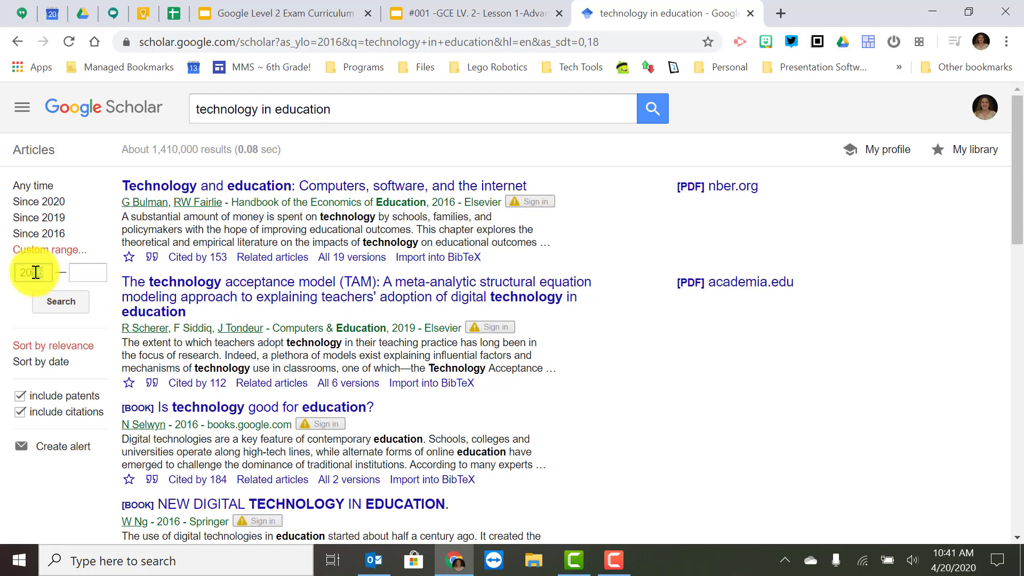
pyautogui.press('BackSpace')
pyautogui.write('4')
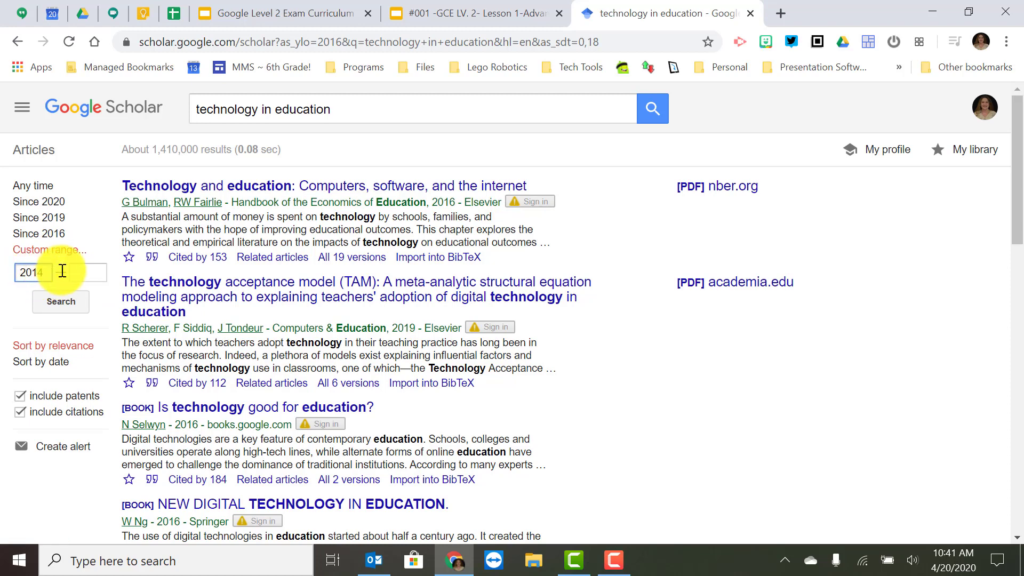
pyautogui.click(89, 271)
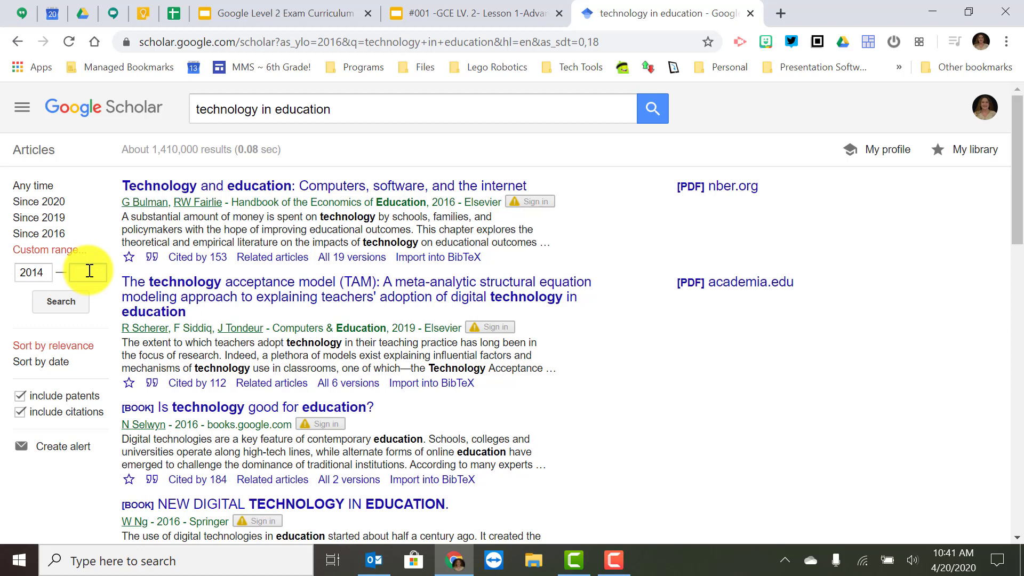
pyautogui.write('2020')
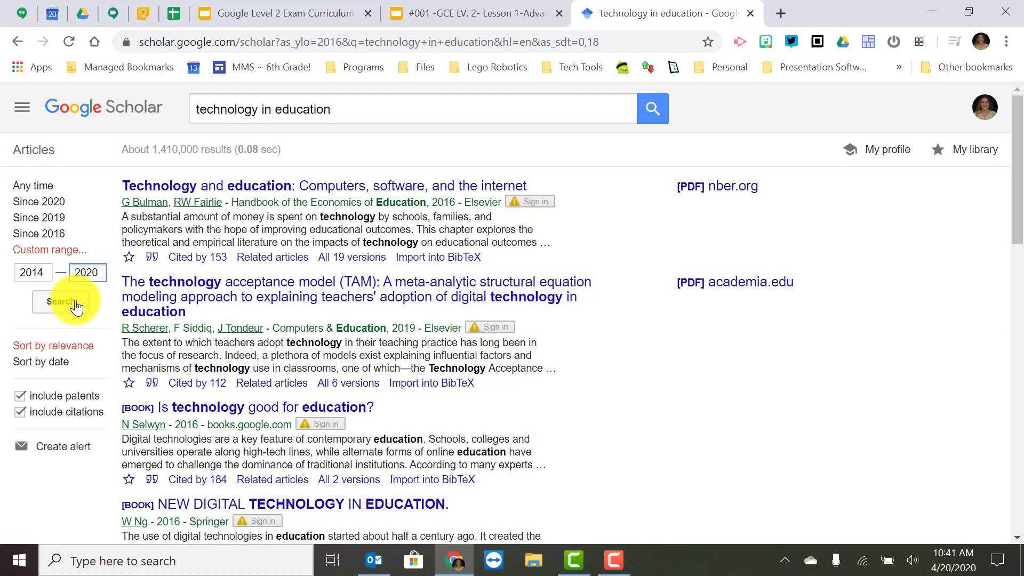
pyautogui.click(75, 304)
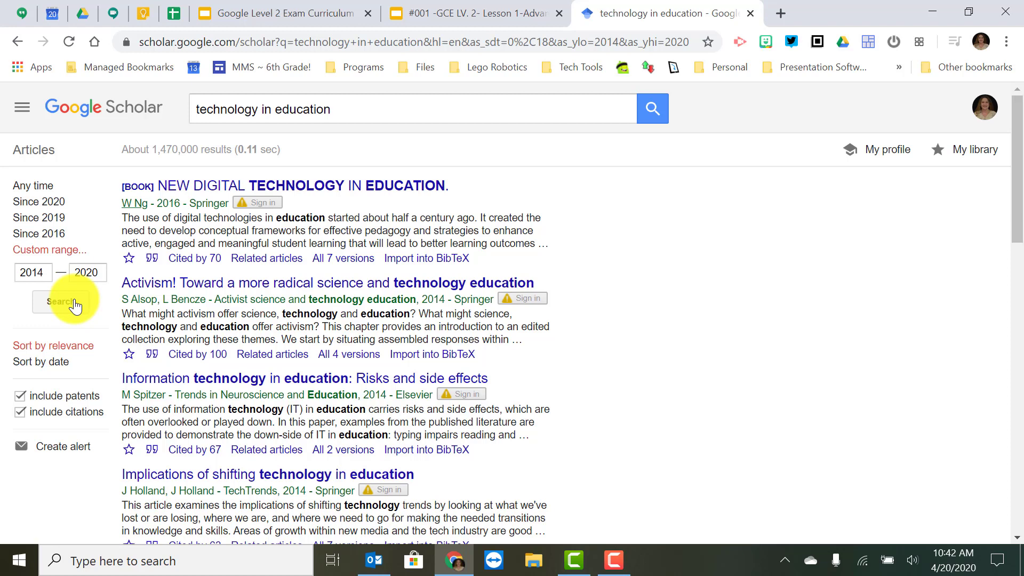
# Filter the results to publications since 2016 and save "Technology and education: Computers, software, and the internet" to the library.
pyautogui.click(47, 234)
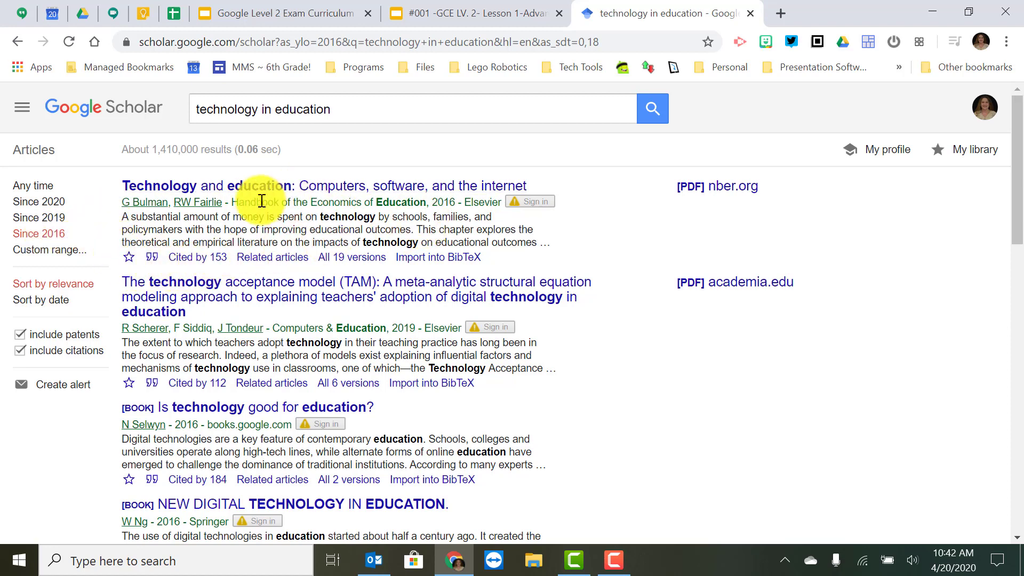
pyautogui.click(129, 258)
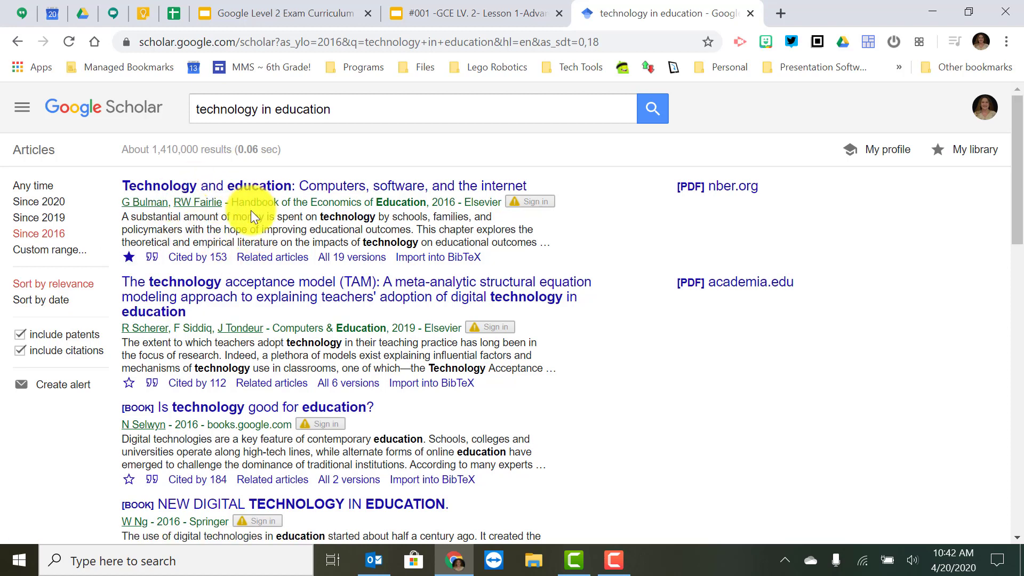
# Review the saved articles in My library and return to the search results.
pyautogui.click(963, 151)
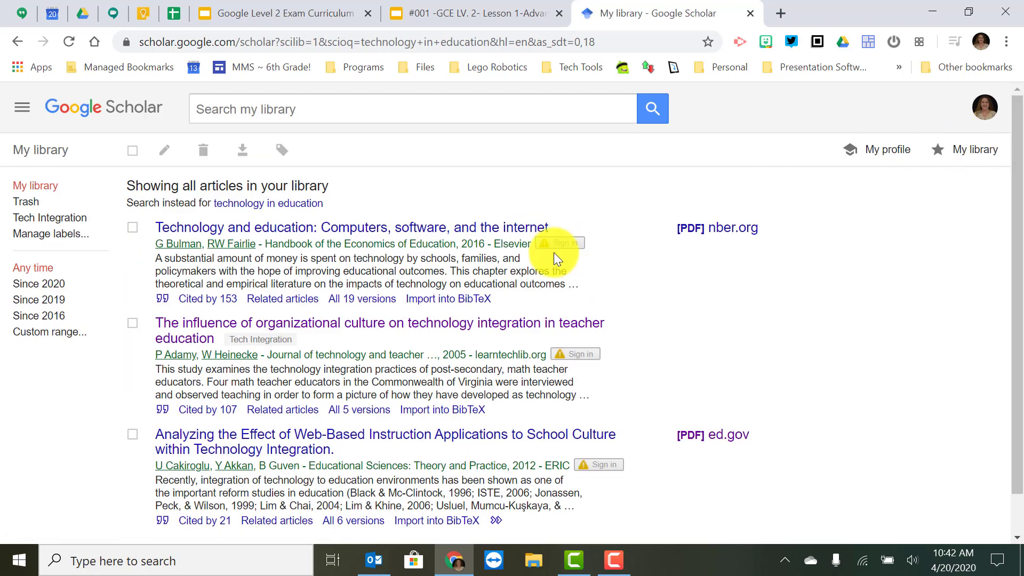
pyautogui.scroll(-1, 421, 246)
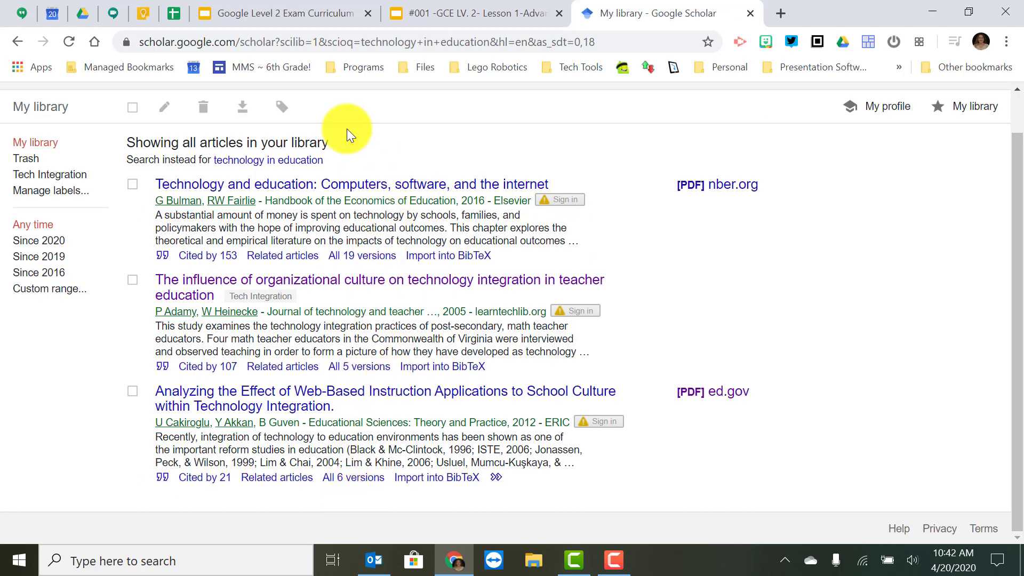
pyautogui.click(14, 43)
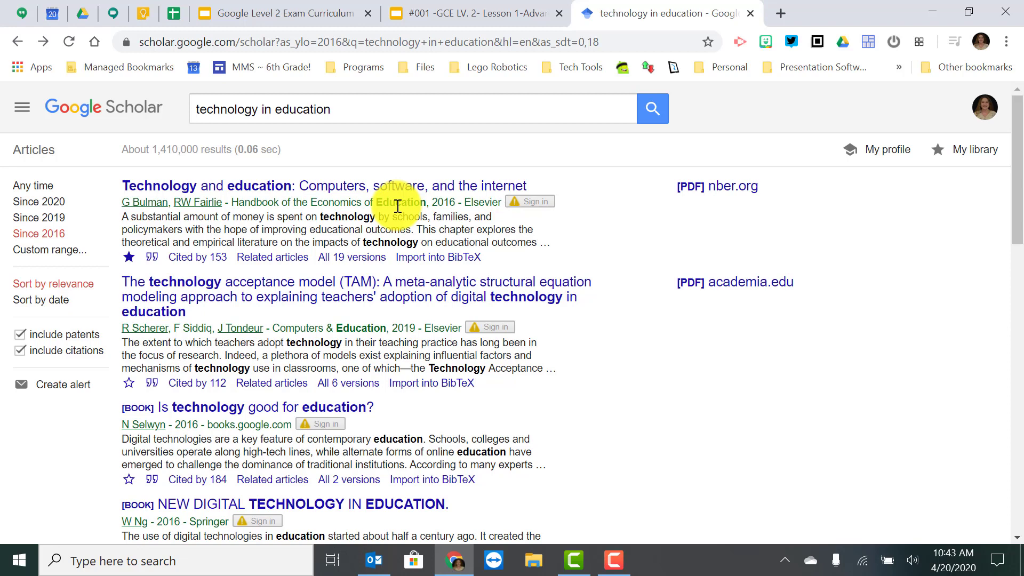
# Open the article "Technology and education: Computers, software, and the internet", look over its abstract, and return to the results.
pyautogui.click(273, 188)
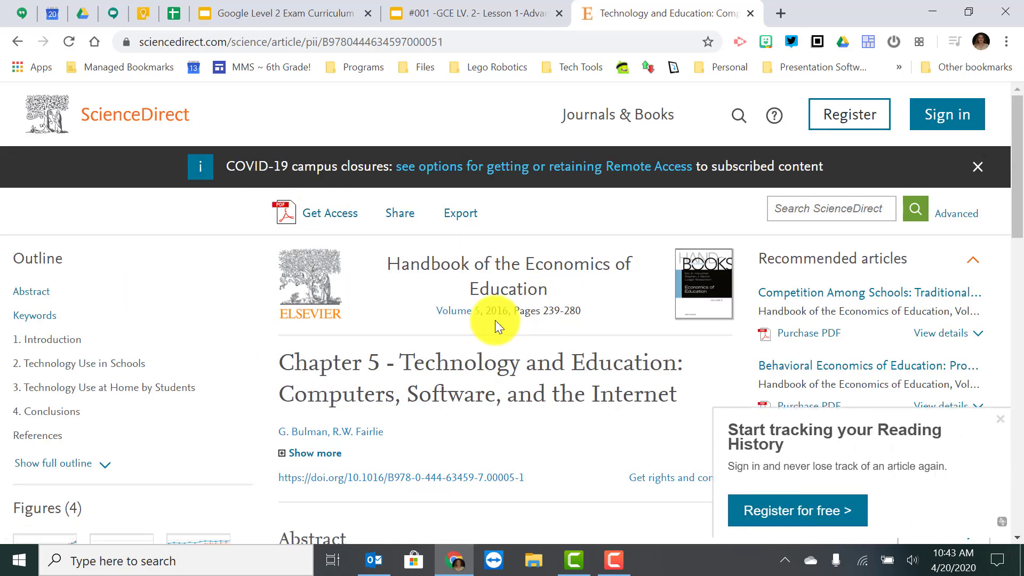
pyautogui.click(1001, 419)
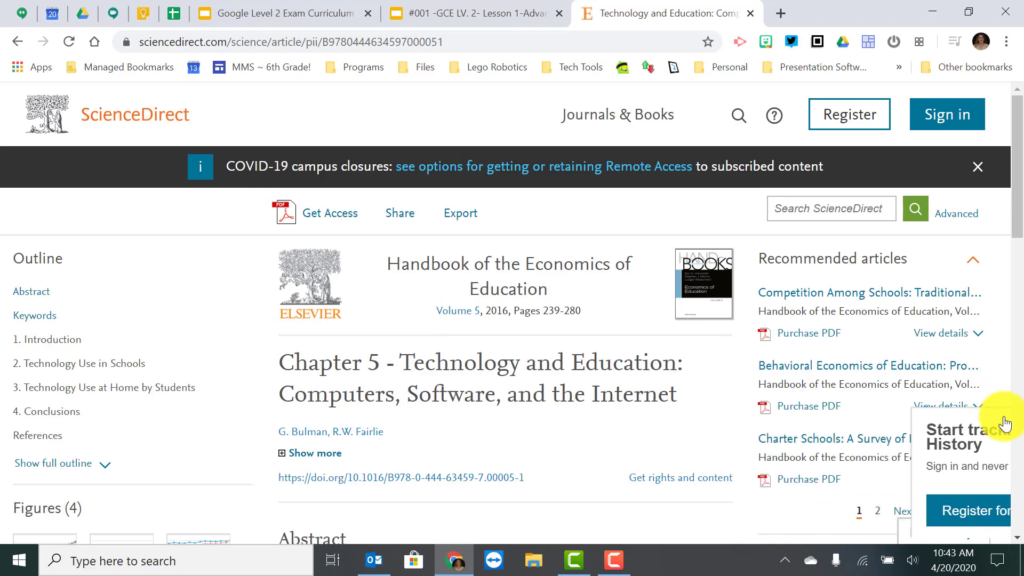
pyautogui.scroll(-15, 498, 318)
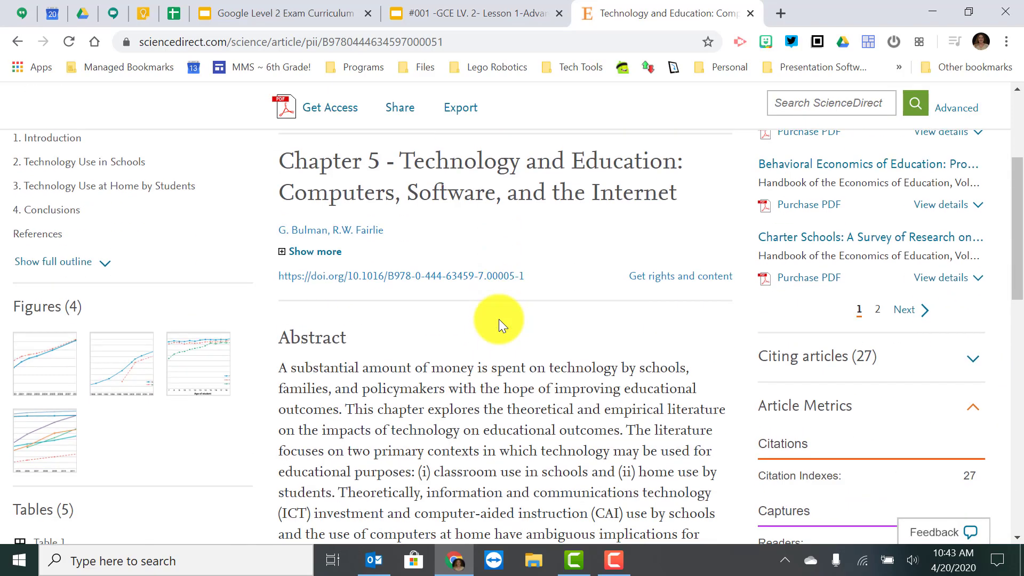
pyautogui.scroll(15, 498, 319)
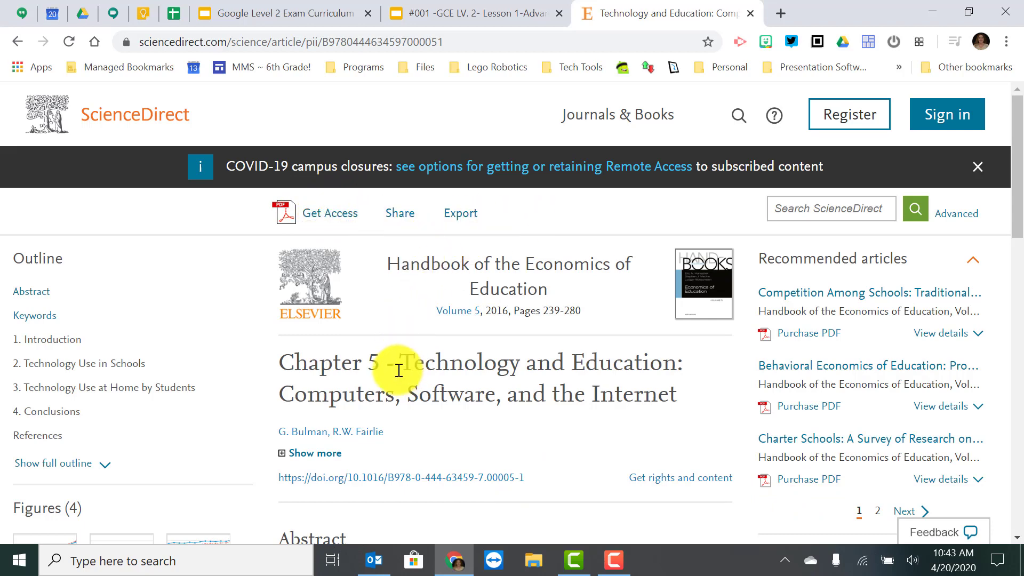
pyautogui.click(15, 41)
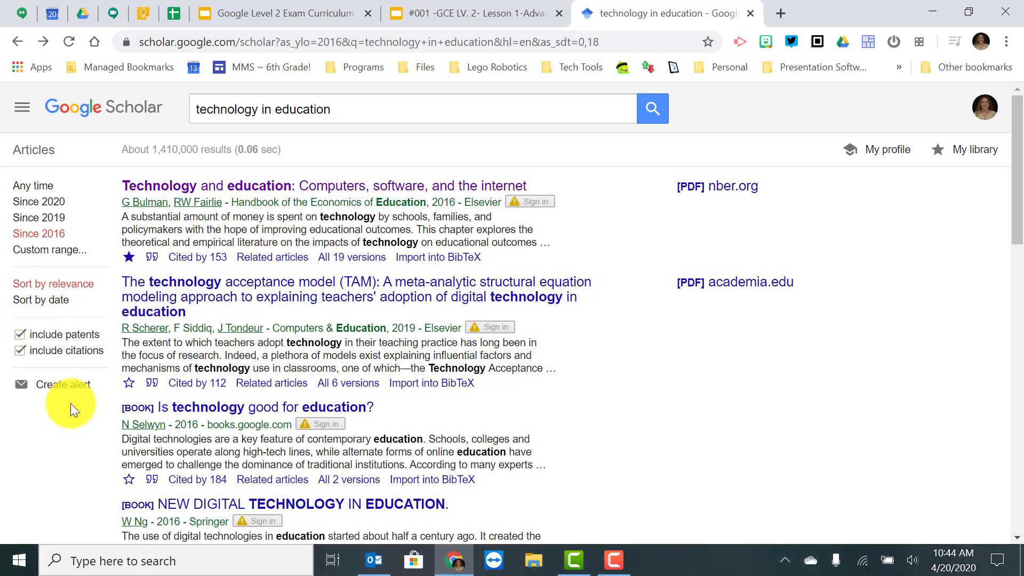
# View the citation formats of the first article and the alert creation options for the search, leaving both without changes.
pyautogui.click(152, 260)
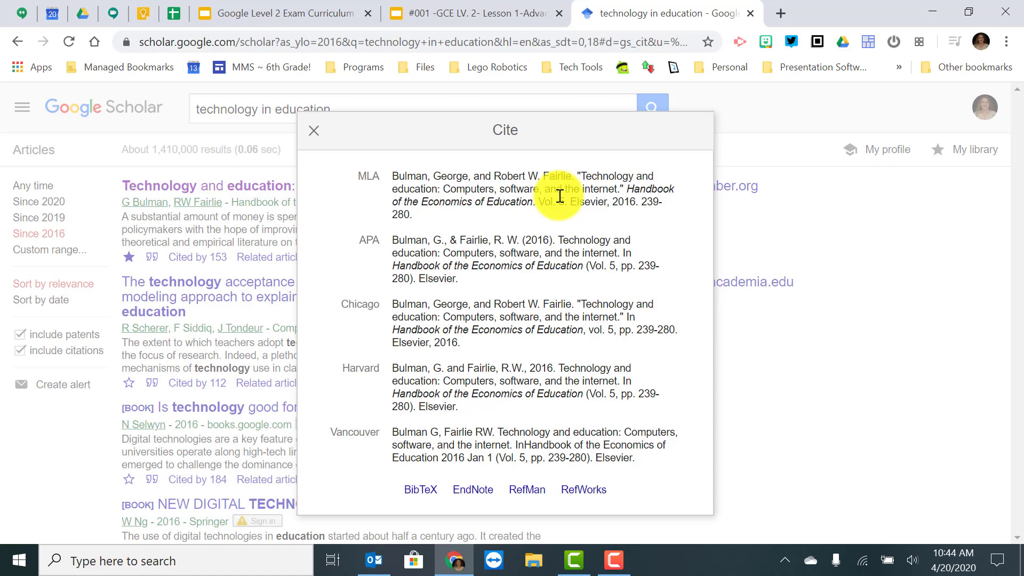
pyautogui.click(314, 134)
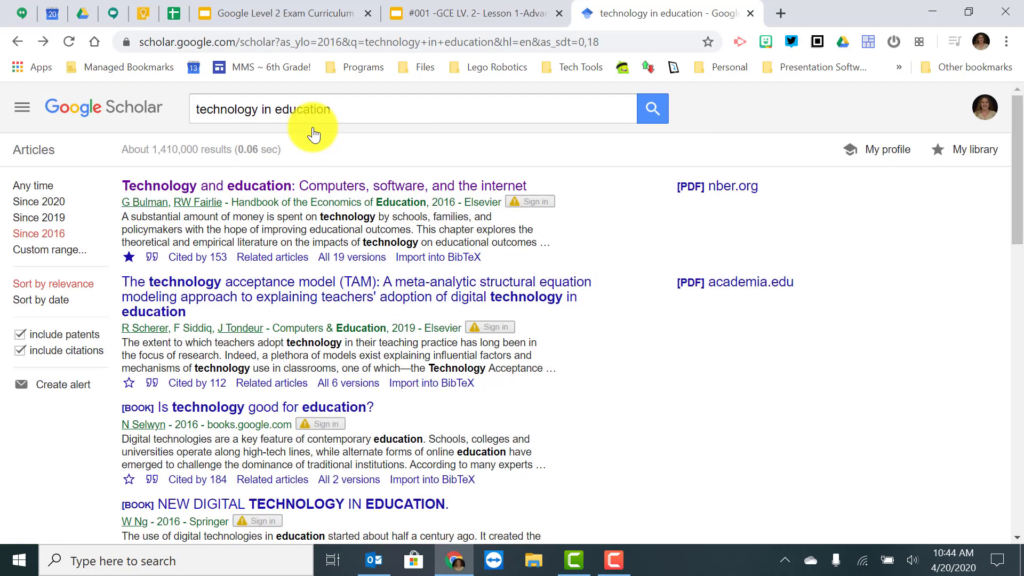
pyautogui.click(56, 385)
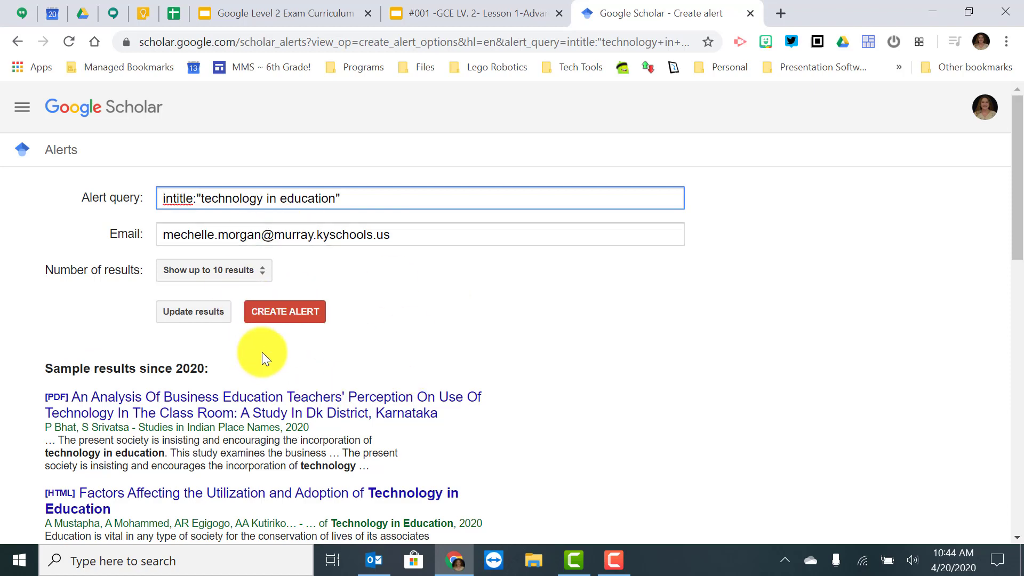
pyautogui.click(14, 41)
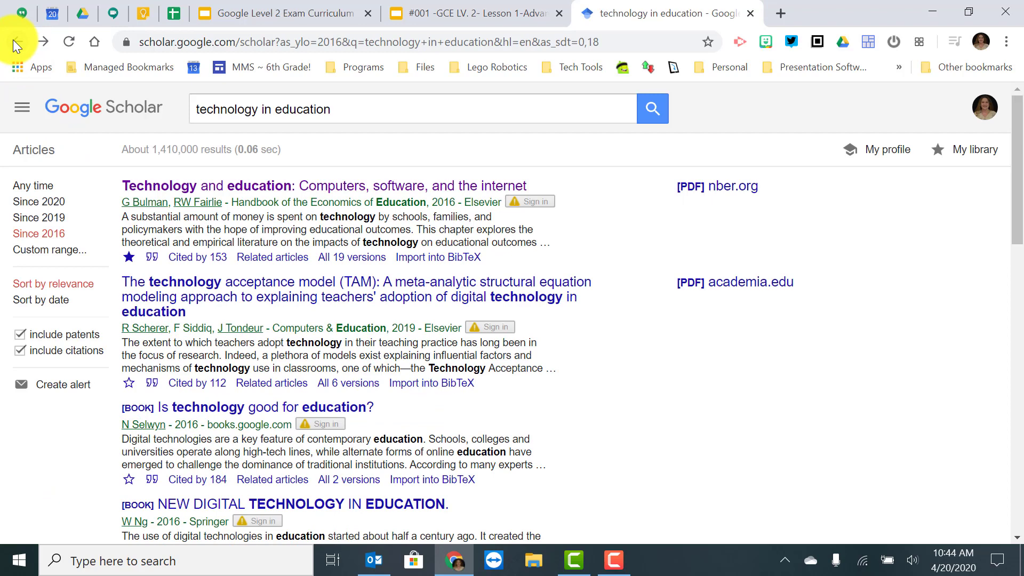
# Look through the first page of results and briefly reopen the article "Technology and education: Computers, software, and the internet".
pyautogui.scroll(-10, 216, 213)
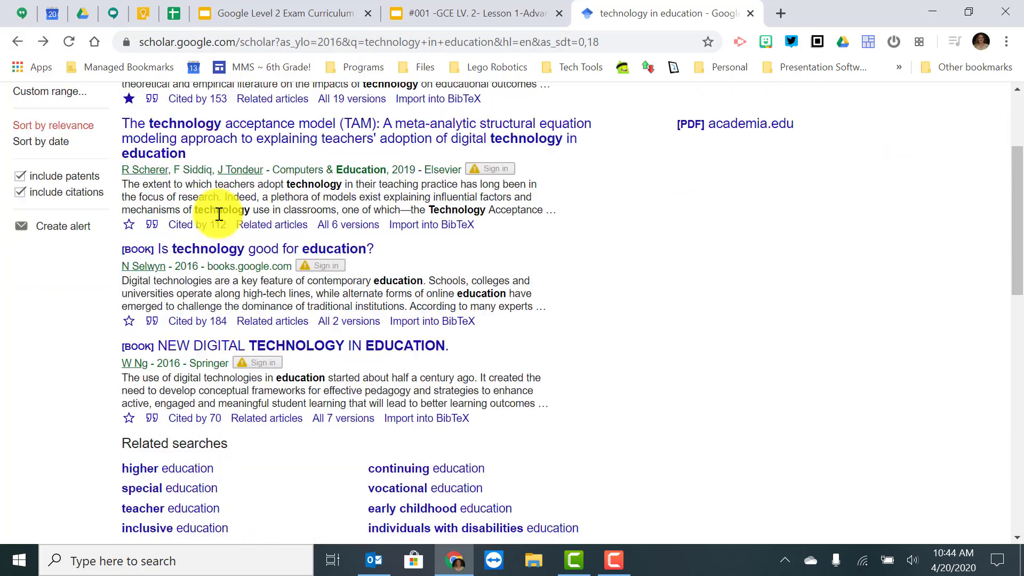
pyautogui.scroll(-7, 219, 213)
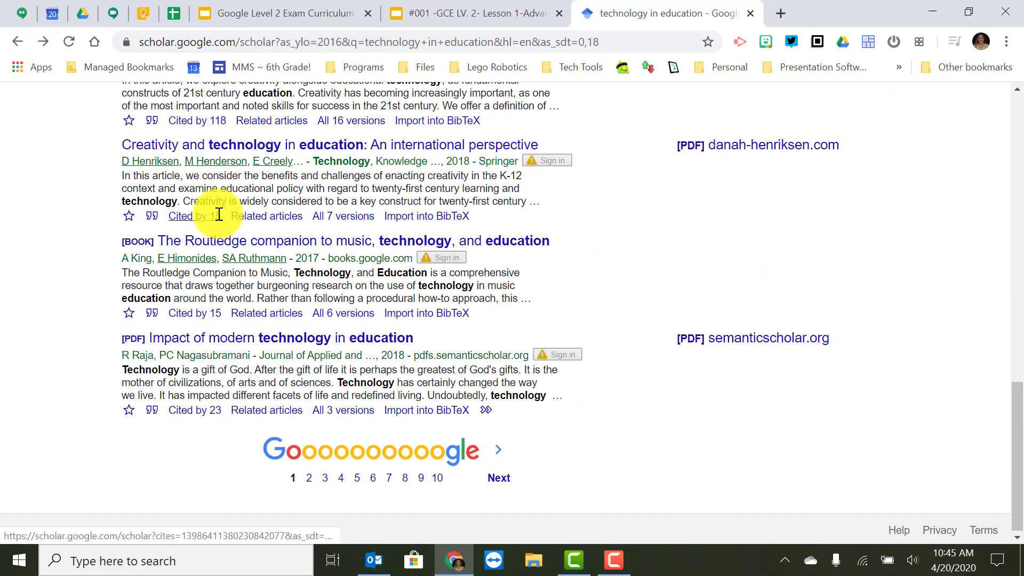
pyautogui.scroll(5, 219, 213)
pyautogui.scroll(10, 218, 213)
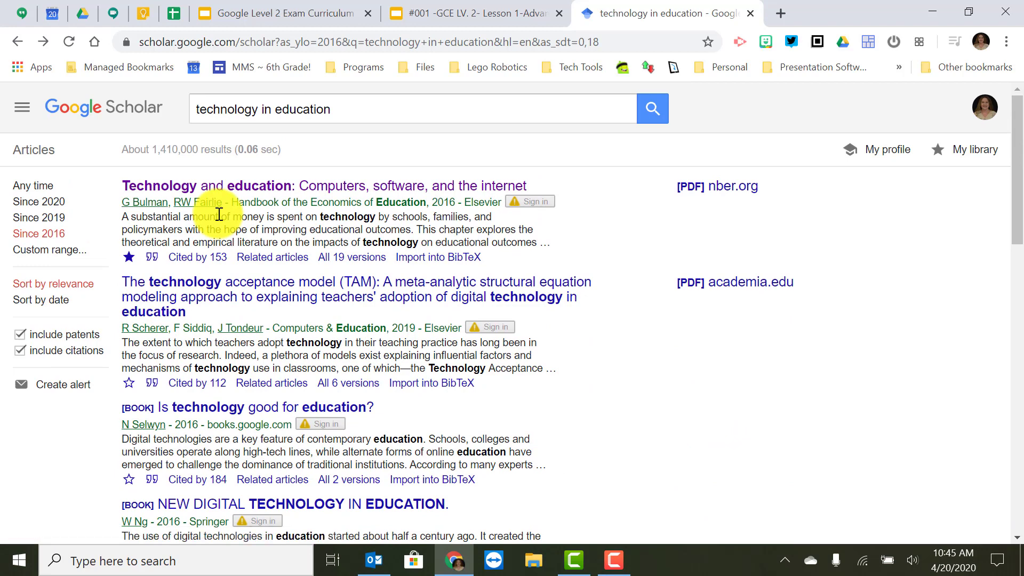
pyautogui.click(299, 186)
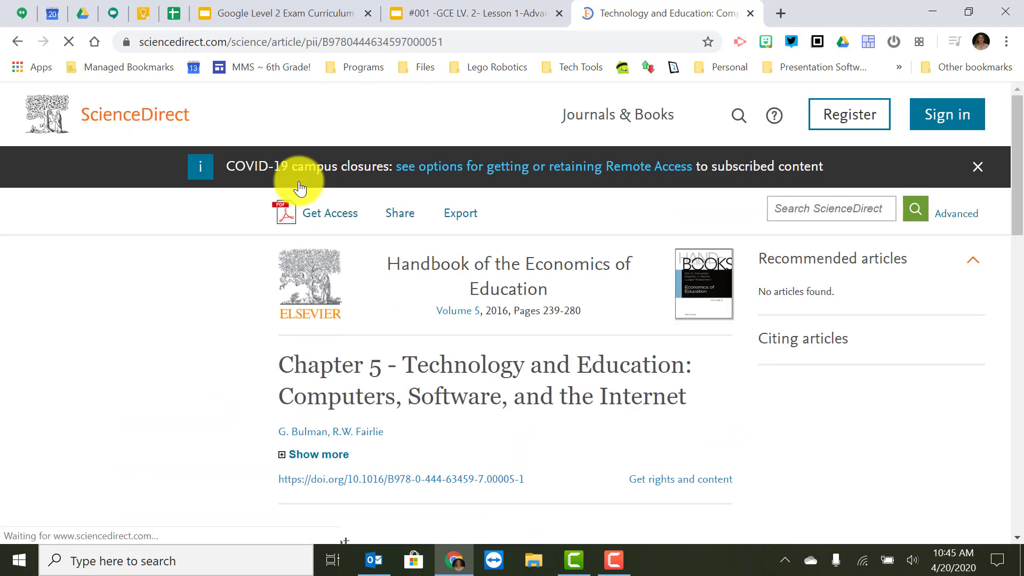
pyautogui.click(19, 40)
# Open the "technology acceptance model (TAM)" article, check its full-text access options, and return to the search results.
pyautogui.scroll(-1, 217, 331)
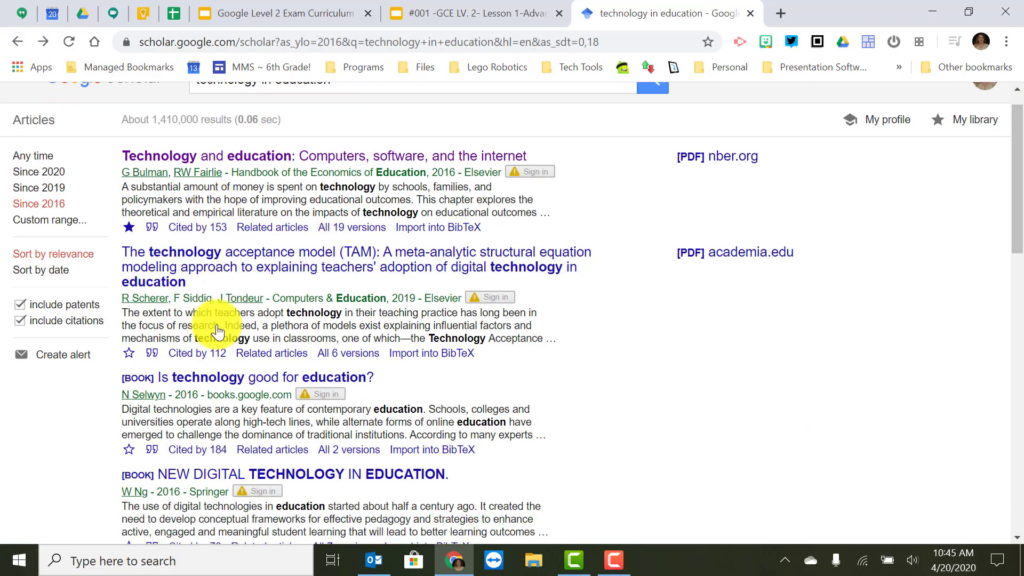
pyautogui.scroll(-5, 213, 328)
pyautogui.scroll(4, 208, 331)
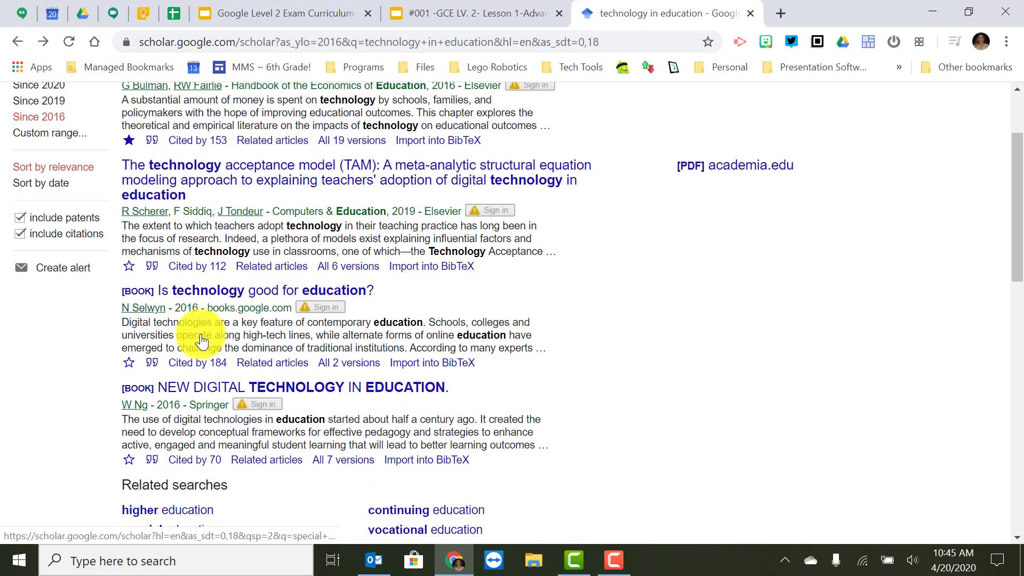
pyautogui.scroll(1, 201, 341)
pyautogui.click(212, 218)
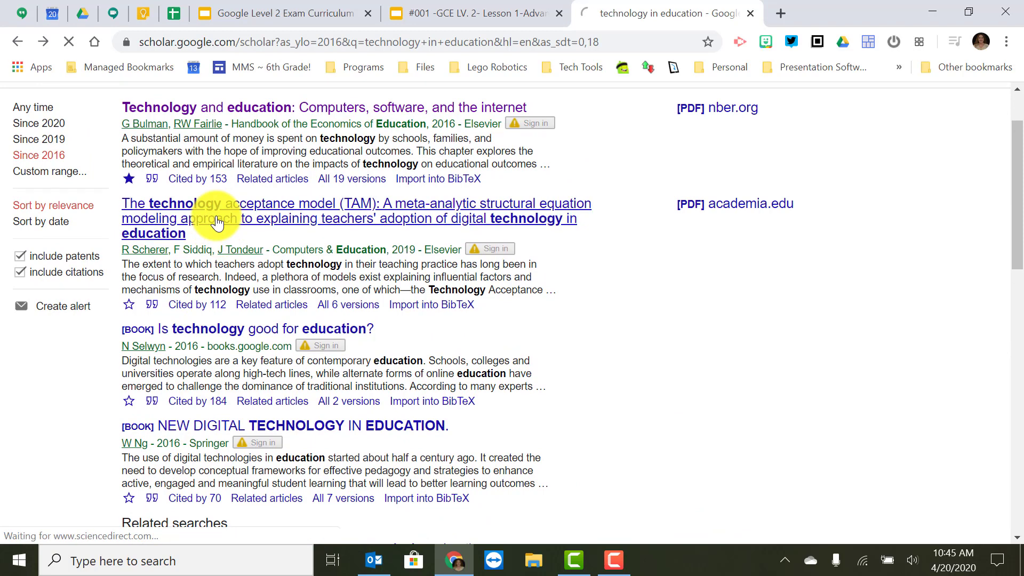
pyautogui.click(331, 216)
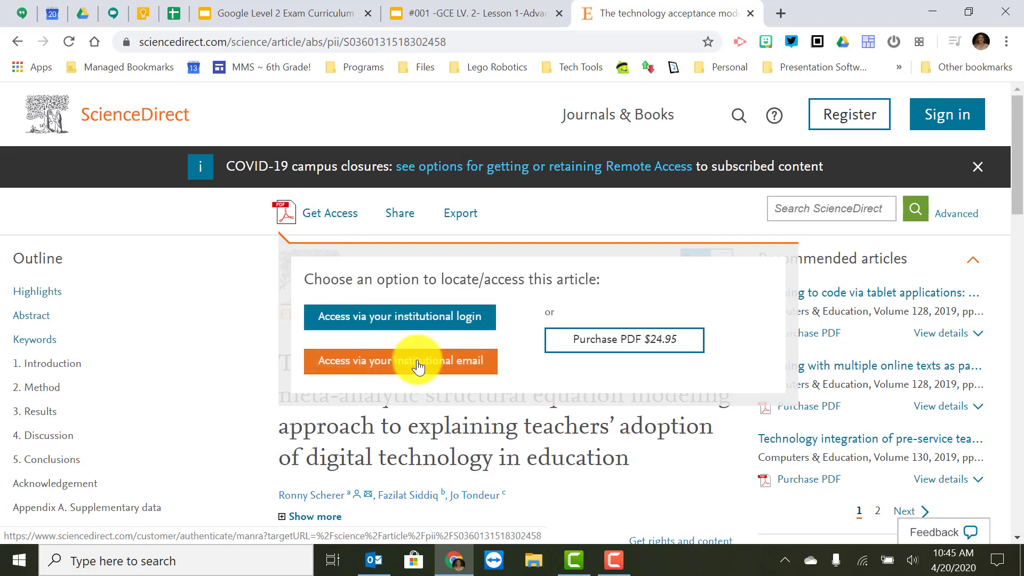
pyautogui.click(15, 41)
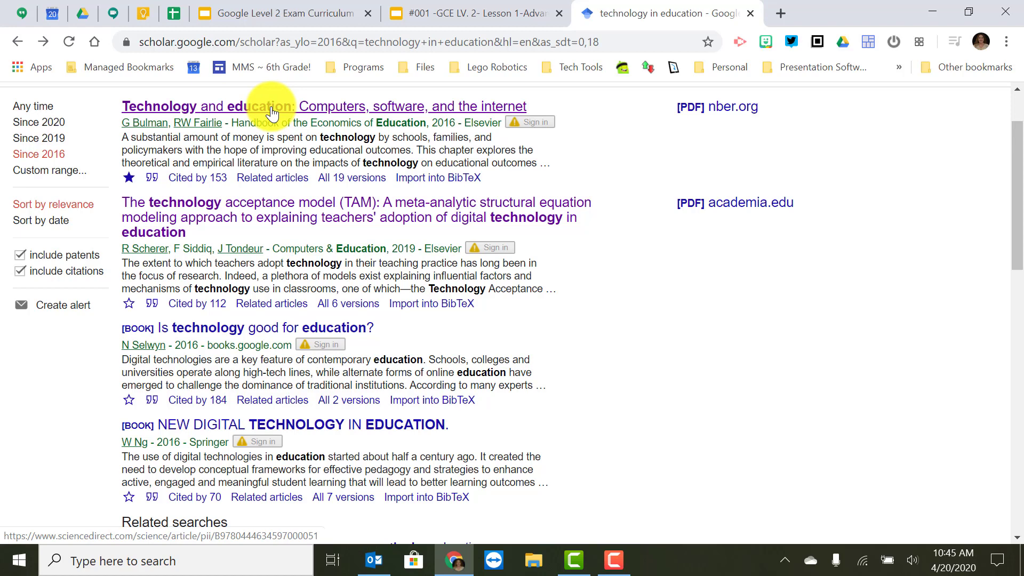
pyautogui.scroll(2, 232, 270)
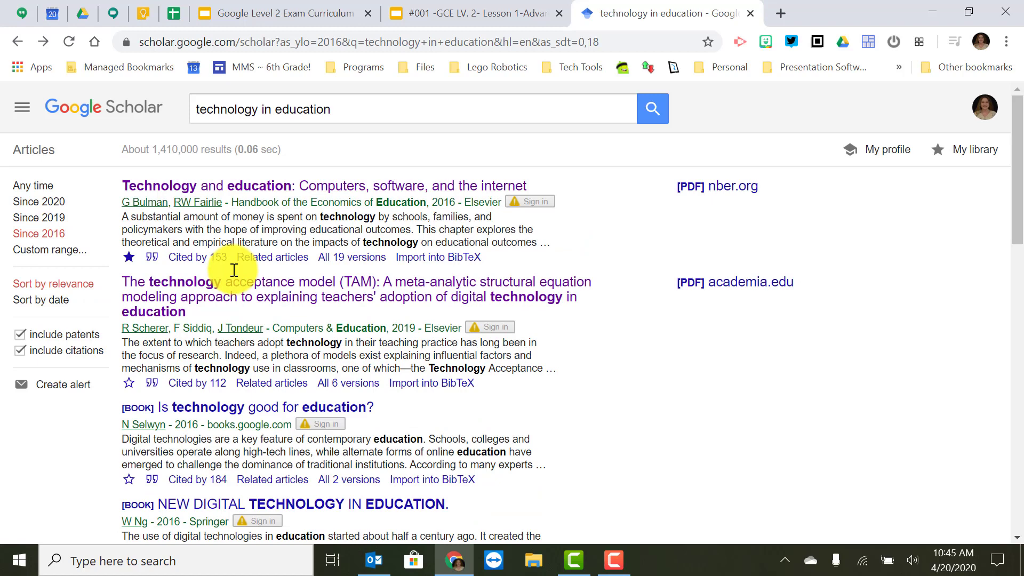